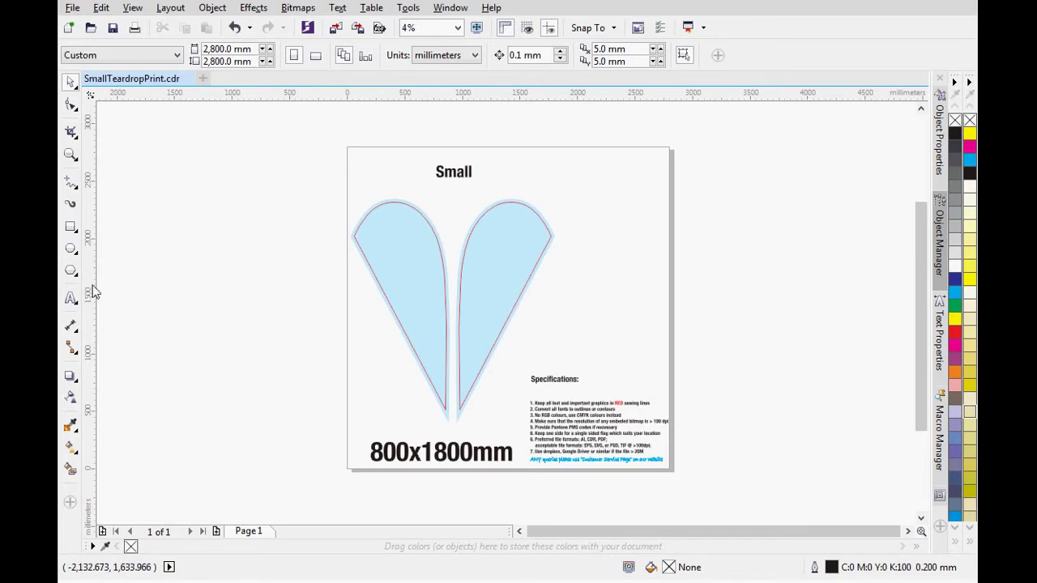
Step: Add 'Flagseller' text beside the right teardrop and enlarge it to about 467.5 pt Arial
left_click(72, 300)
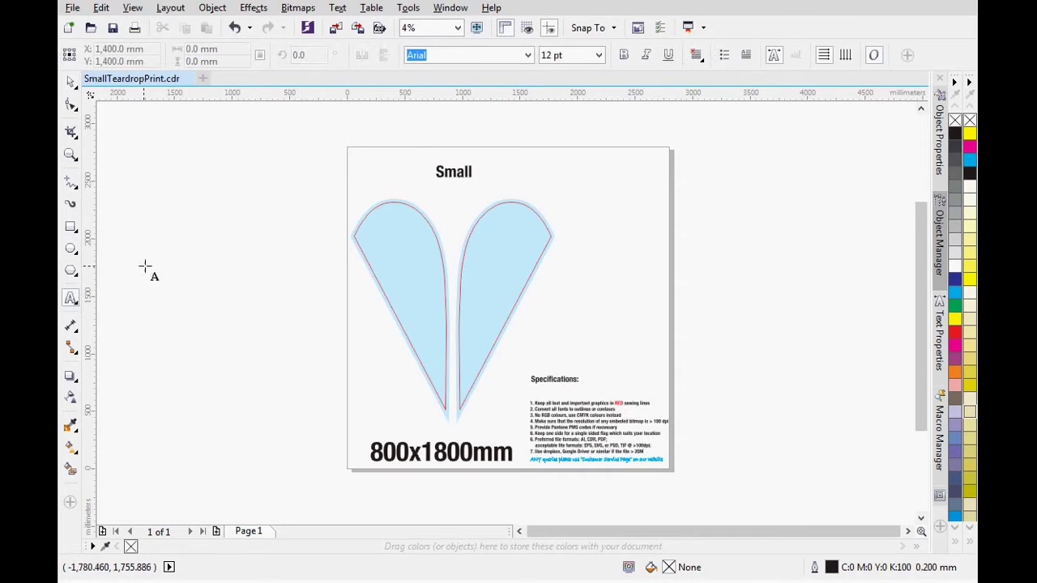
left_click(575, 221)
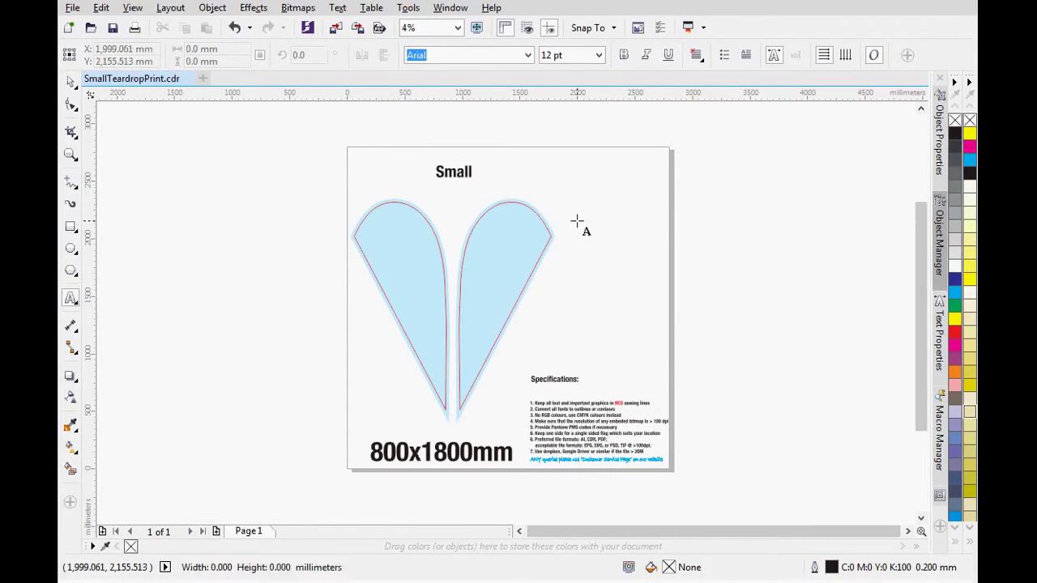
type("12")
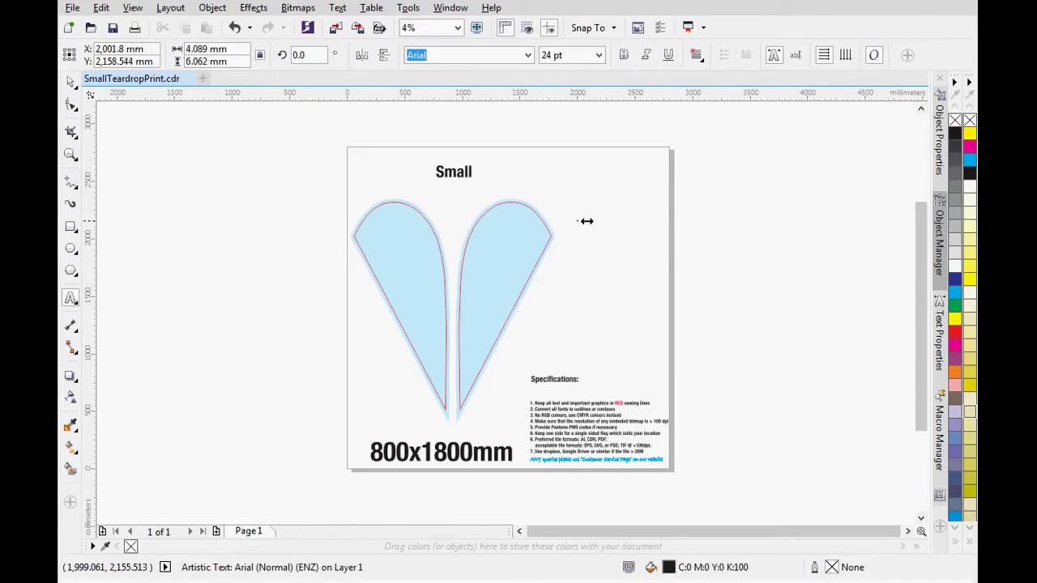
type("00mm")
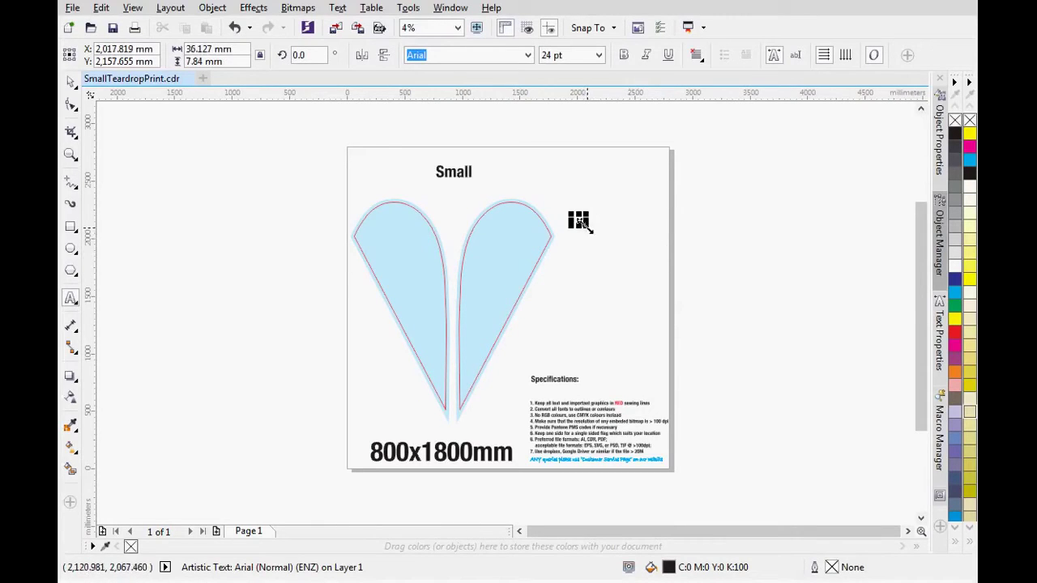
left_click_drag(578, 219, 664, 246)
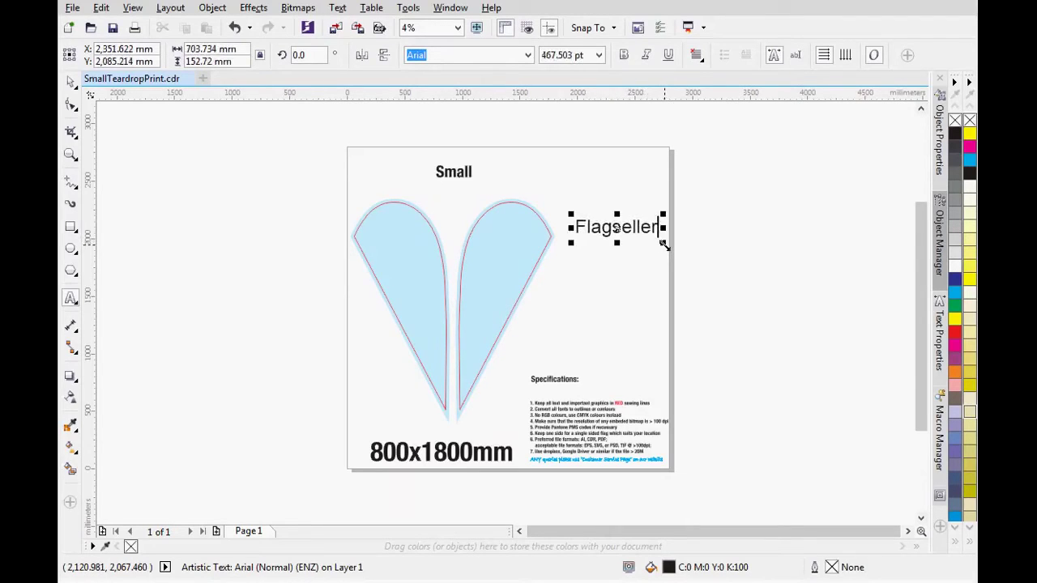
Step: Move the Flagseller text onto the right teardrop and rotate it 62.25° along its edge
left_click(71, 84)
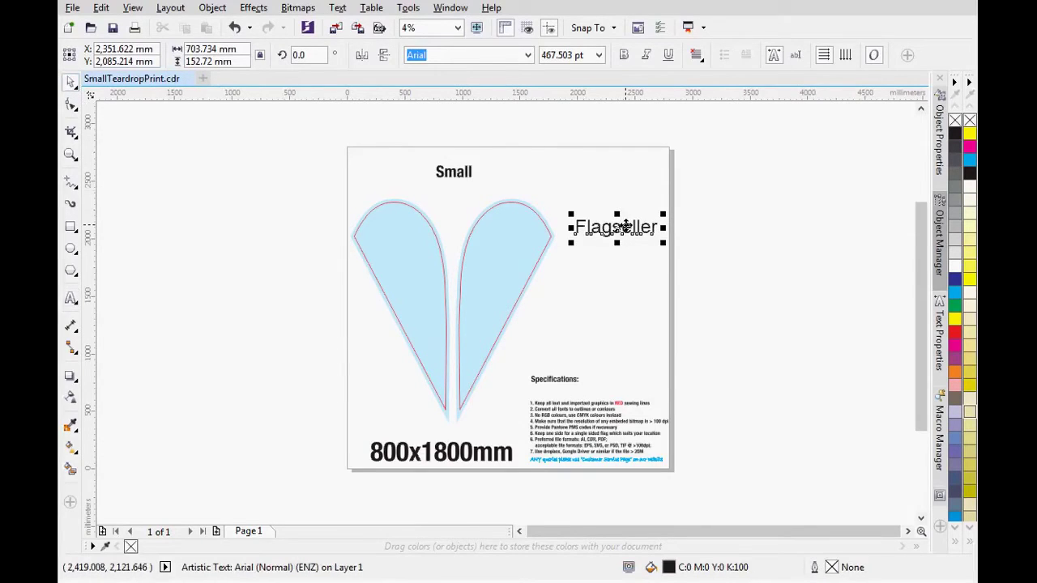
left_click_drag(625, 228, 506, 275)
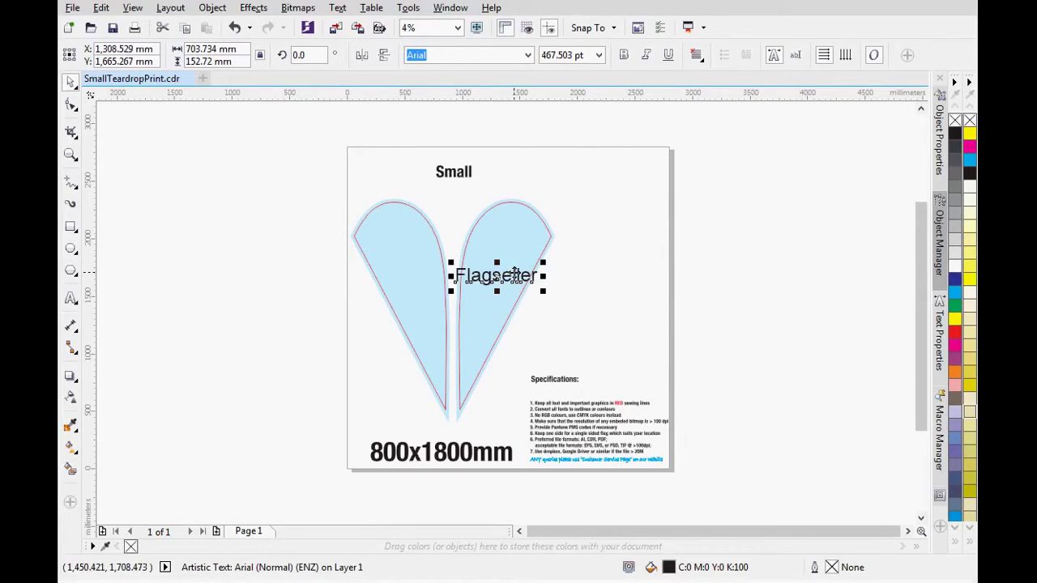
left_click(514, 274)
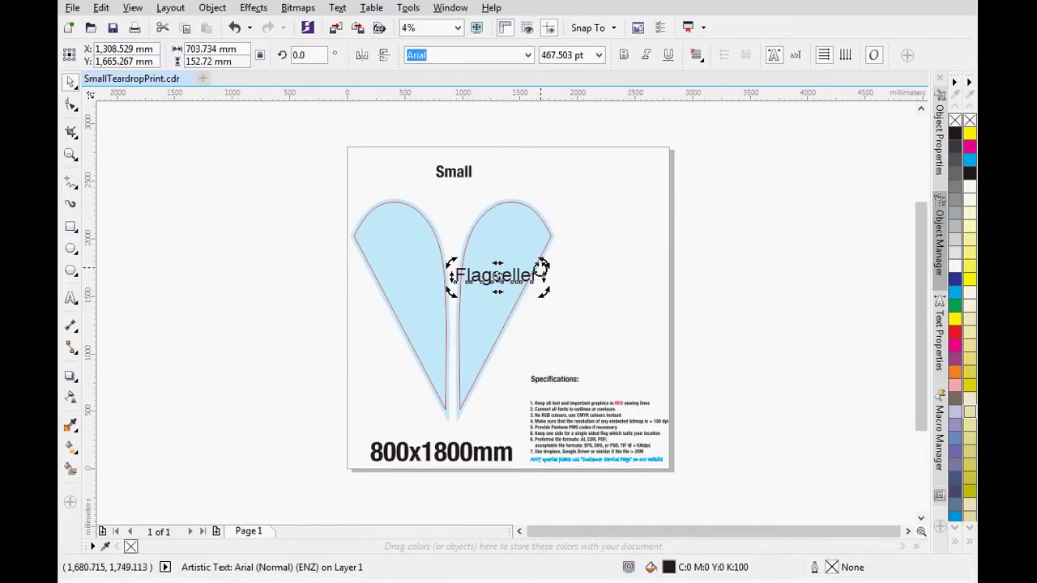
left_click_drag(544, 265, 519, 285)
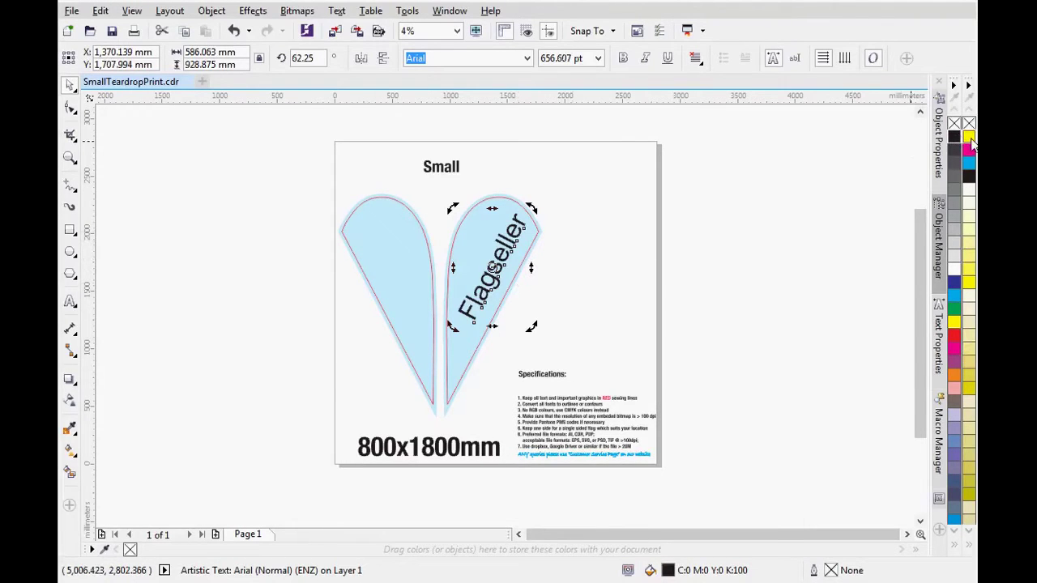
Step: Fill the Flagseller text with PANTONE Process Yellow C and bring up its Outline Pen settings
left_click(969, 138)
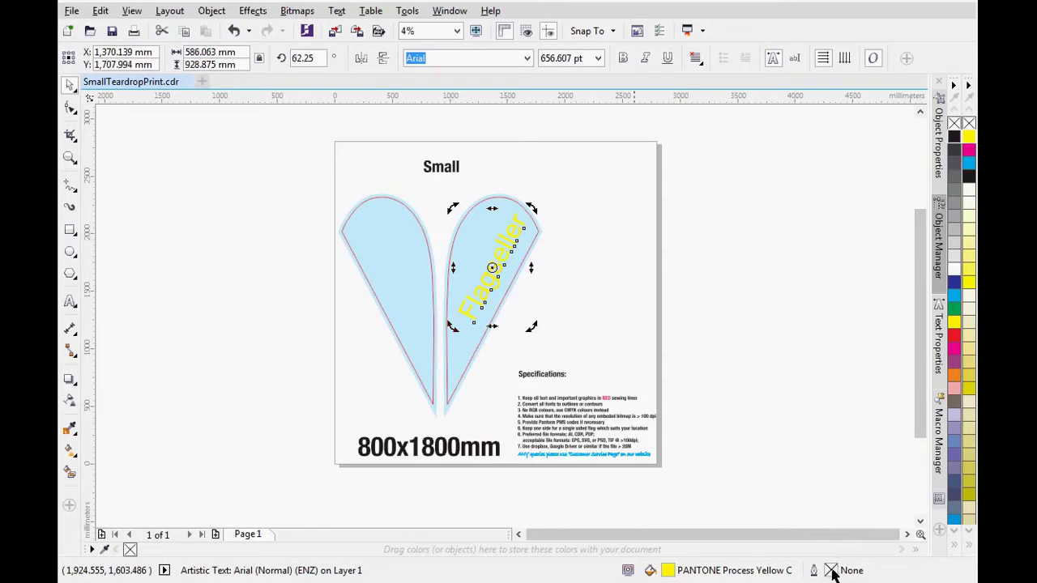
double_click(832, 571)
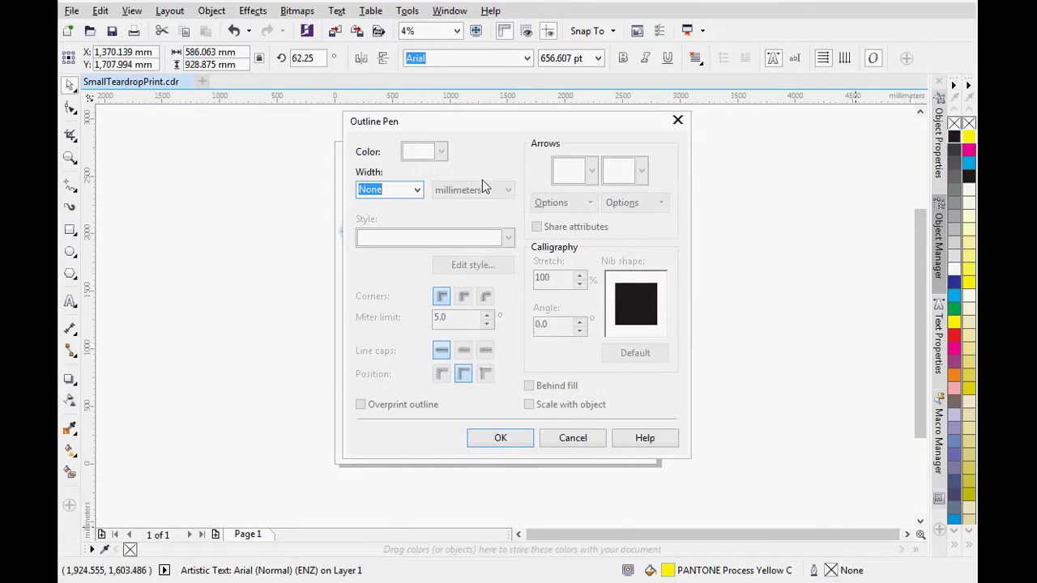
Step: Give the Flagseller text a 1.0 mm black outline, then deselect it to check
left_click(416, 189)
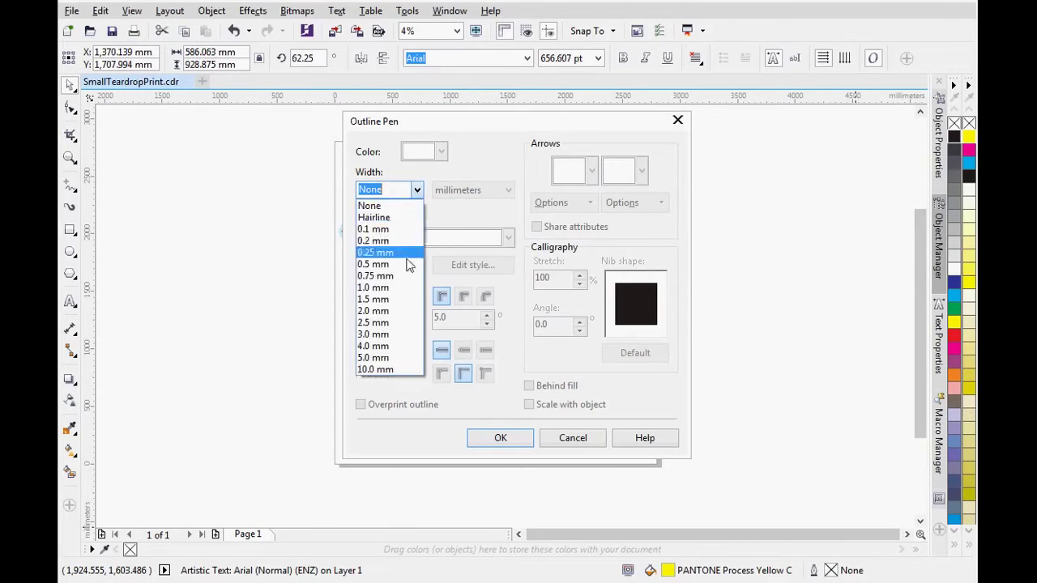
left_click(403, 287)
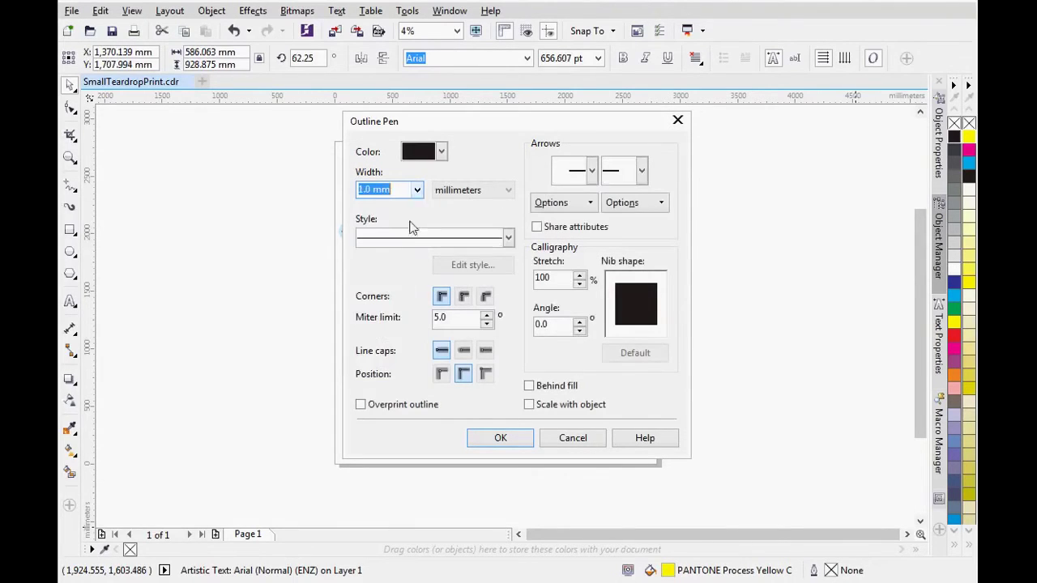
left_click(442, 153)
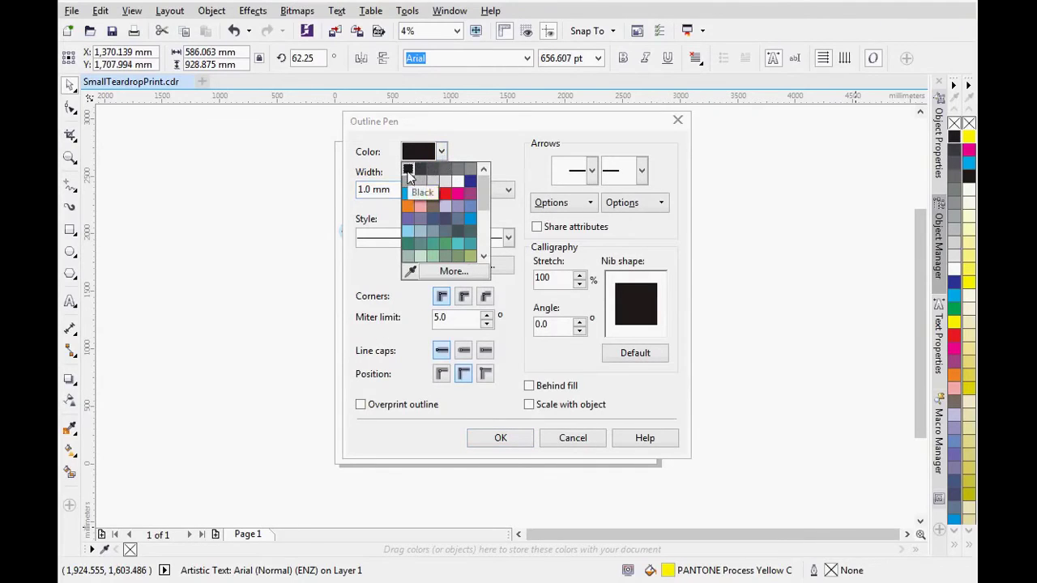
left_click(408, 171)
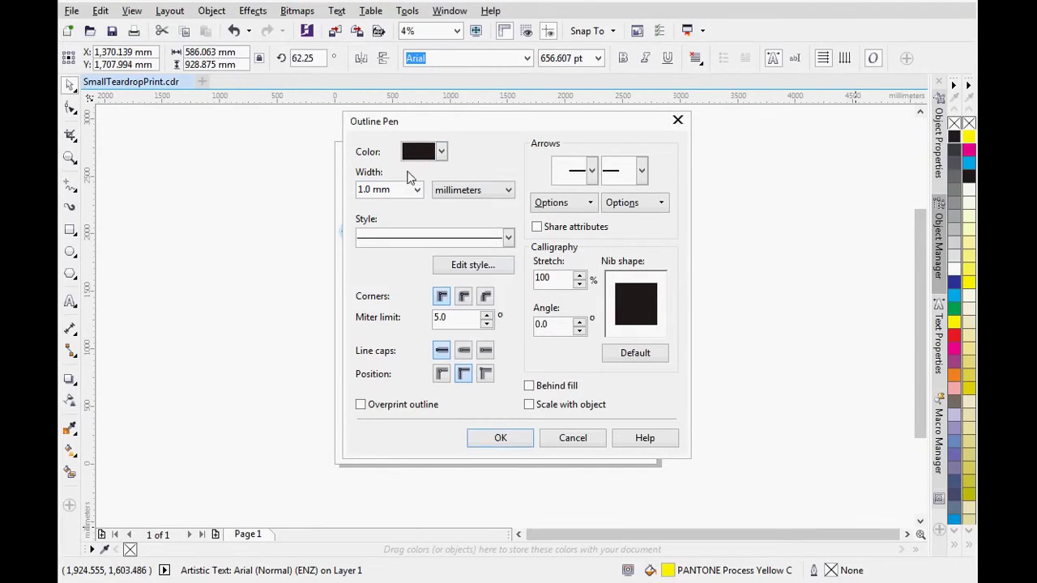
left_click(500, 438)
left_click(614, 298)
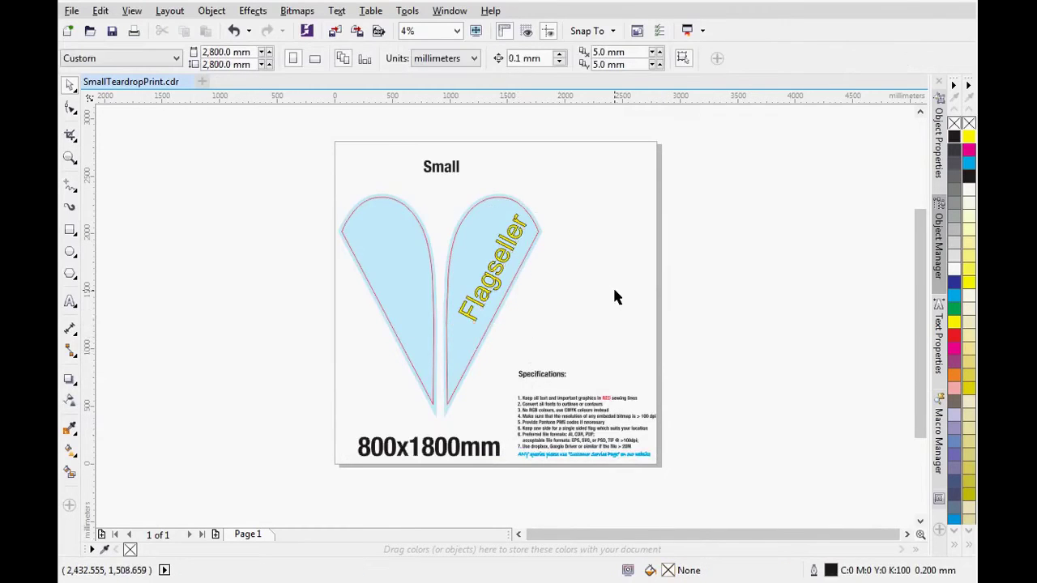
Step: Zoom in and import the sample_logo.png sunflower image from the tutorials folder
scroll(519, 289, "up", 1)
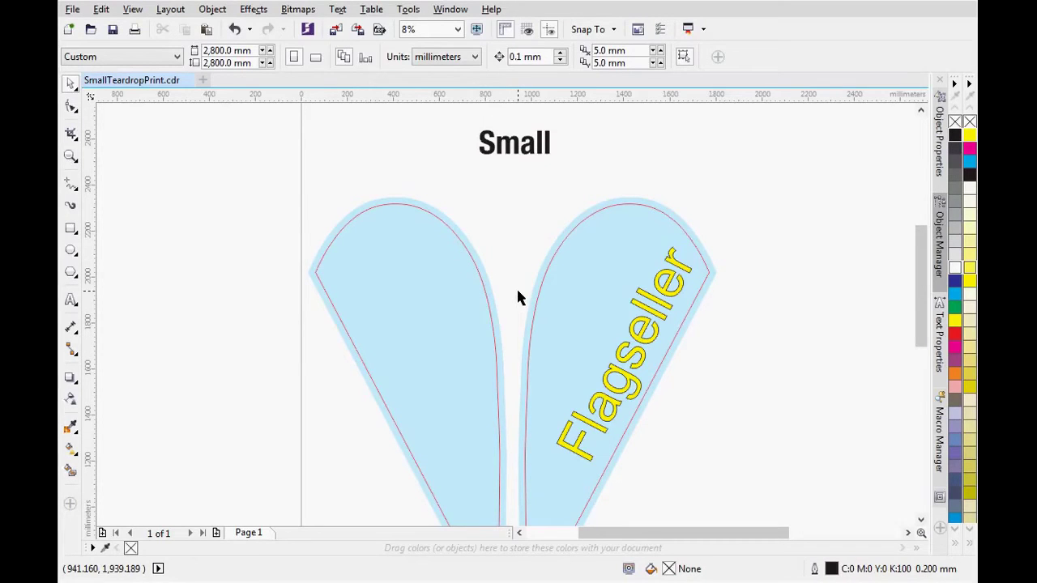
left_click(72, 9)
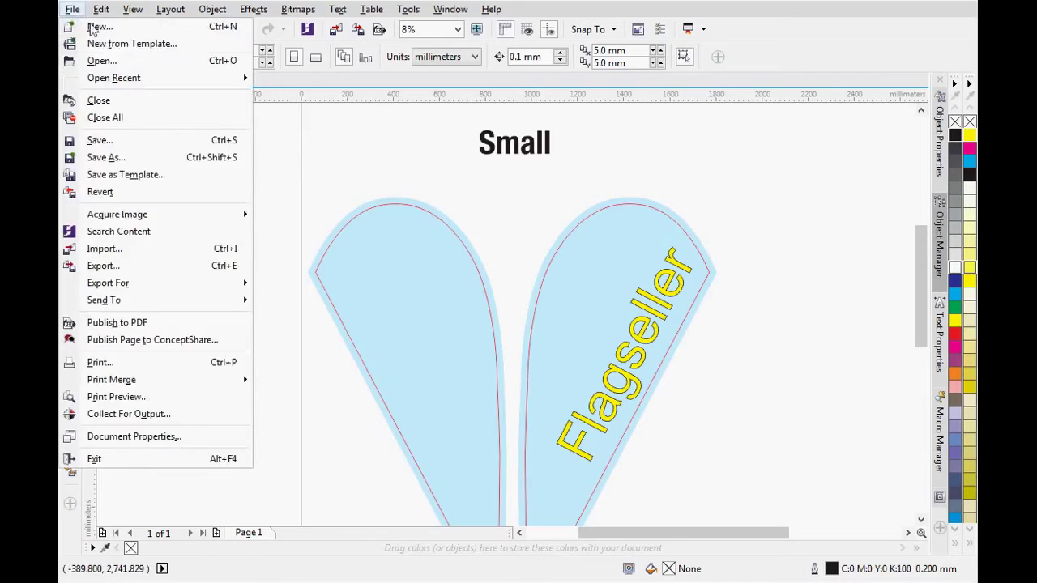
left_click(122, 248)
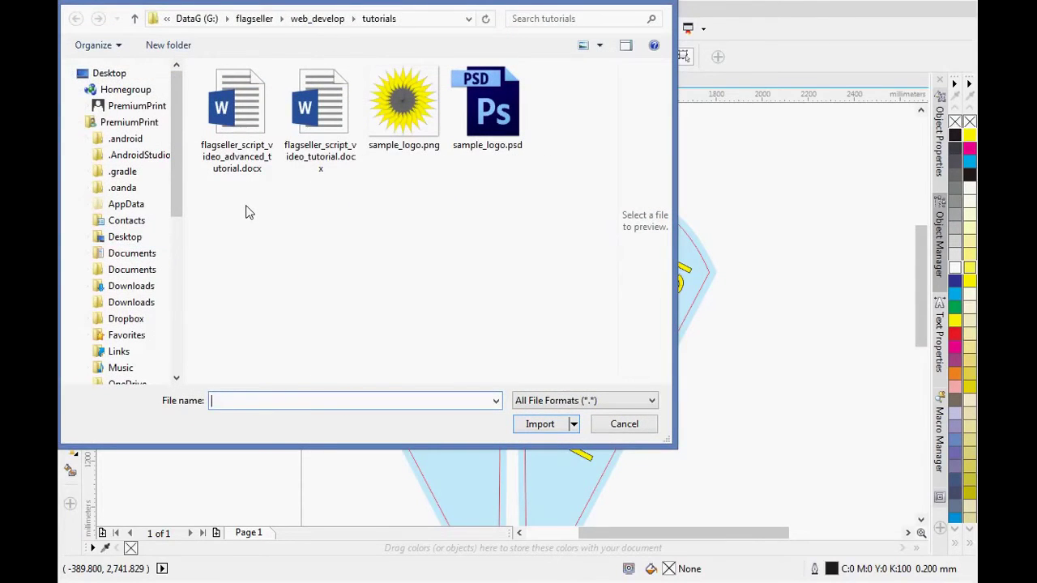
left_click(397, 134)
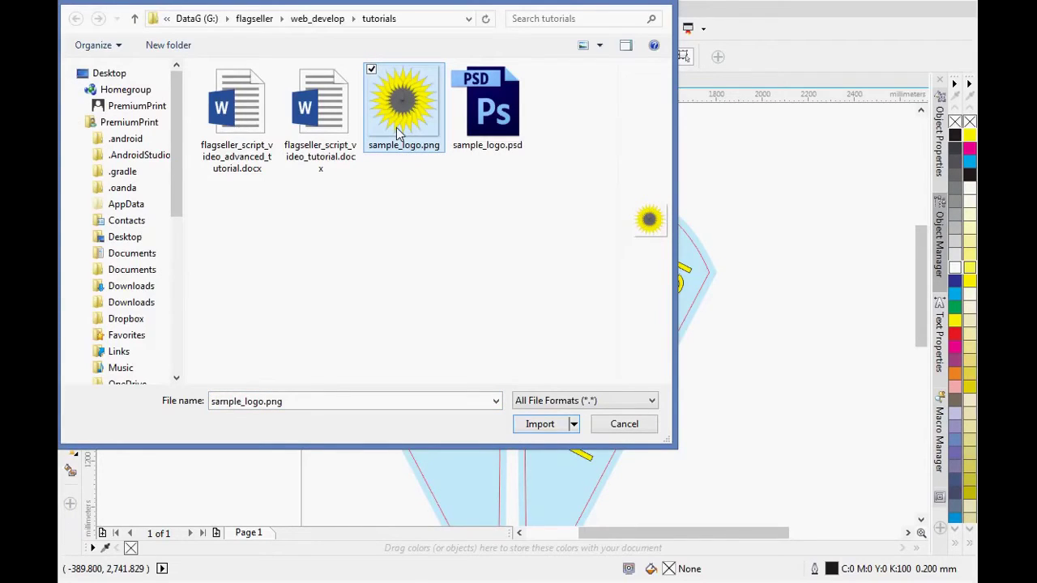
left_click(539, 433)
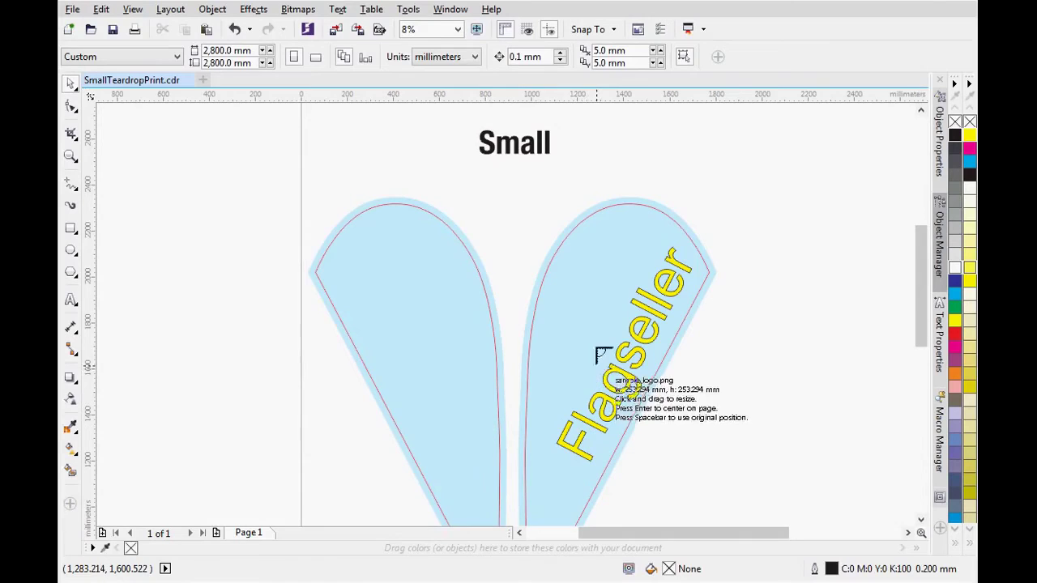
Step: Place the sunflower logo on the right teardrop, enlarge it to about 348.8 mm, and nudge it up-left
left_click(556, 275)
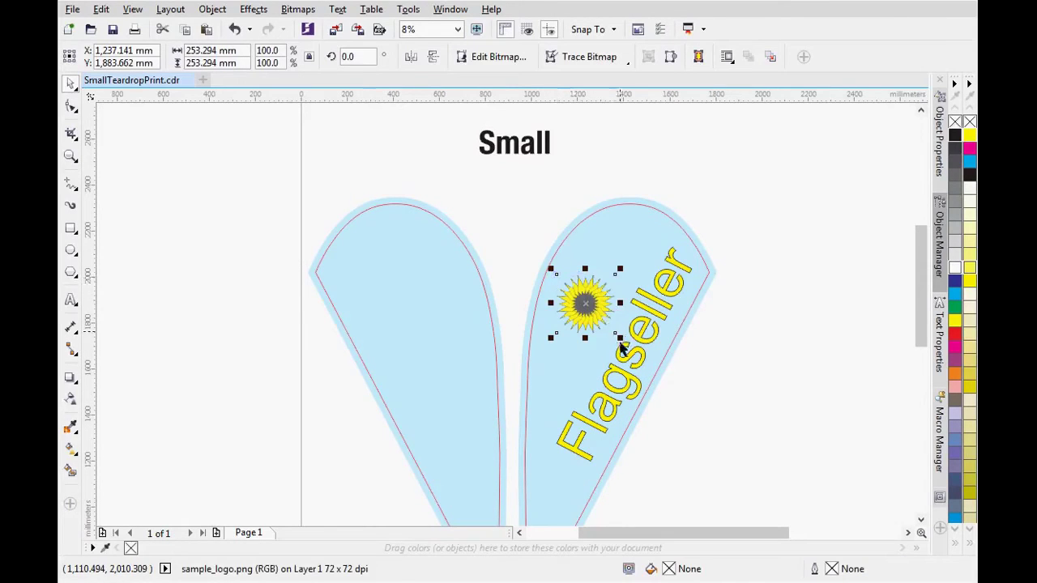
left_click_drag(619, 337, 655, 359)
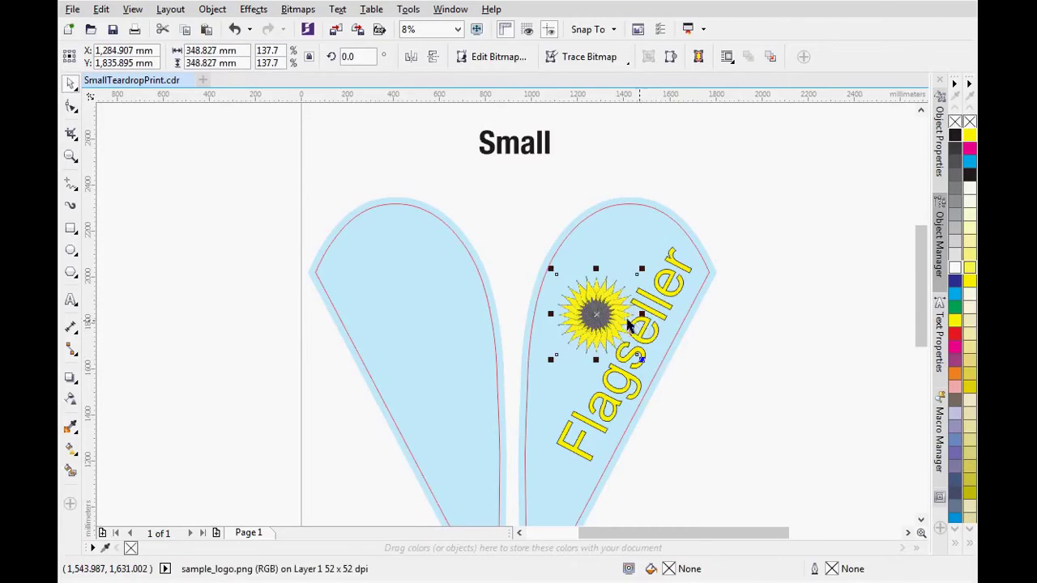
left_click_drag(596, 314, 588, 297)
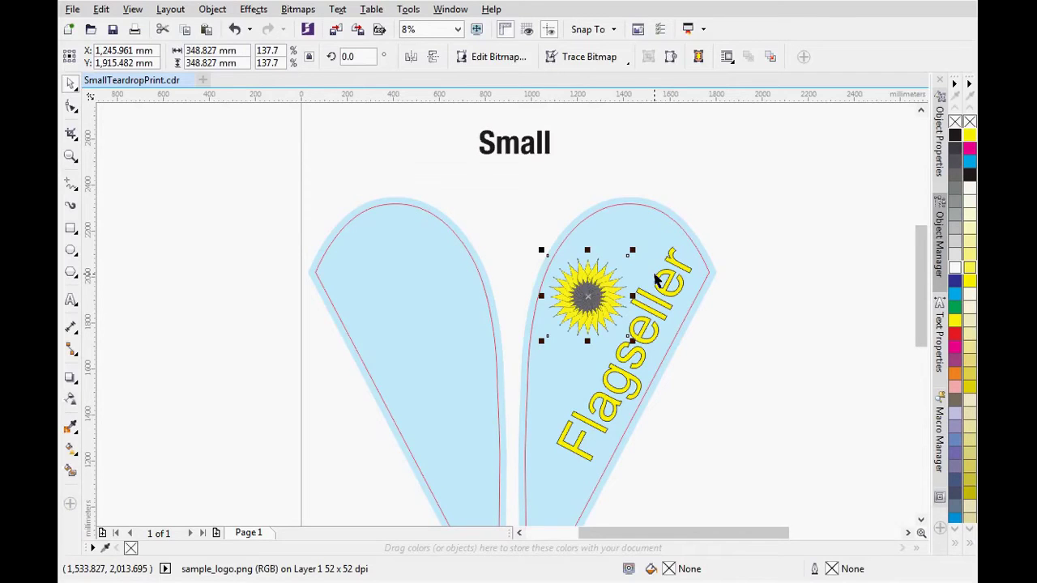
Step: Resample the sunflower logo bitmap to 100 dpi horizontal and vertical resolution
left_click(297, 11)
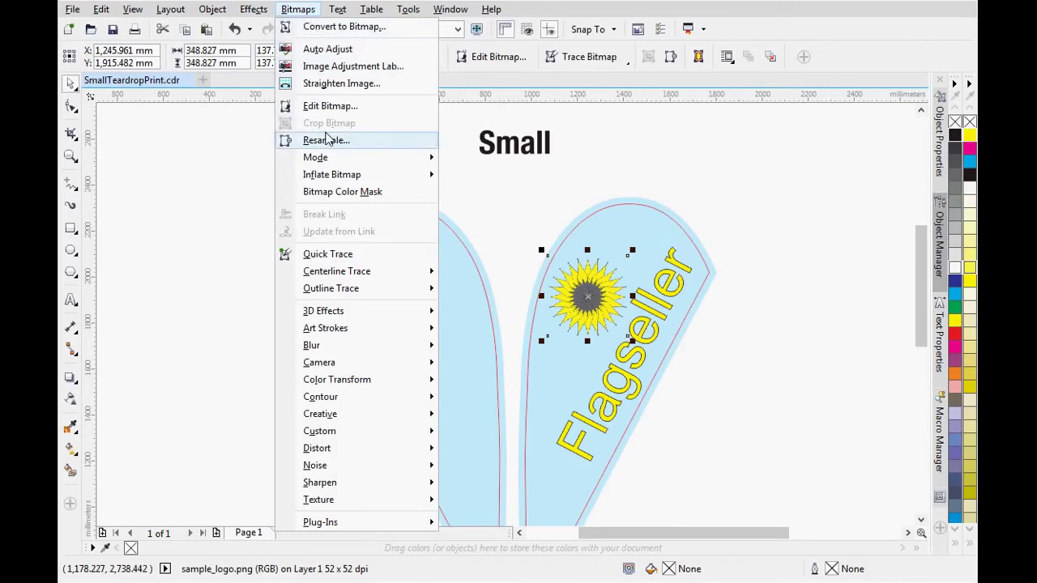
left_click(325, 140)
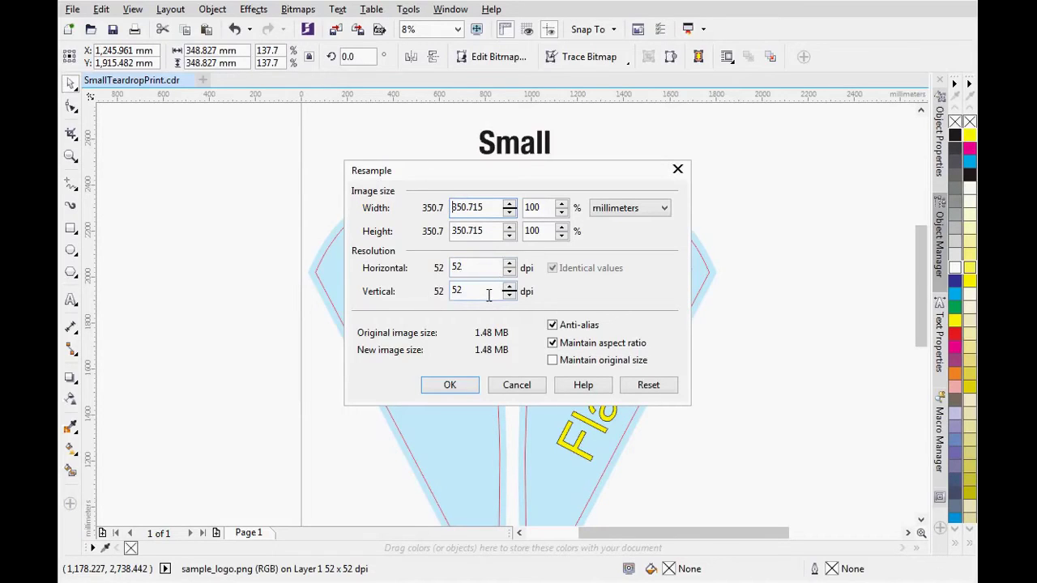
left_click_drag(486, 269, 418, 268)
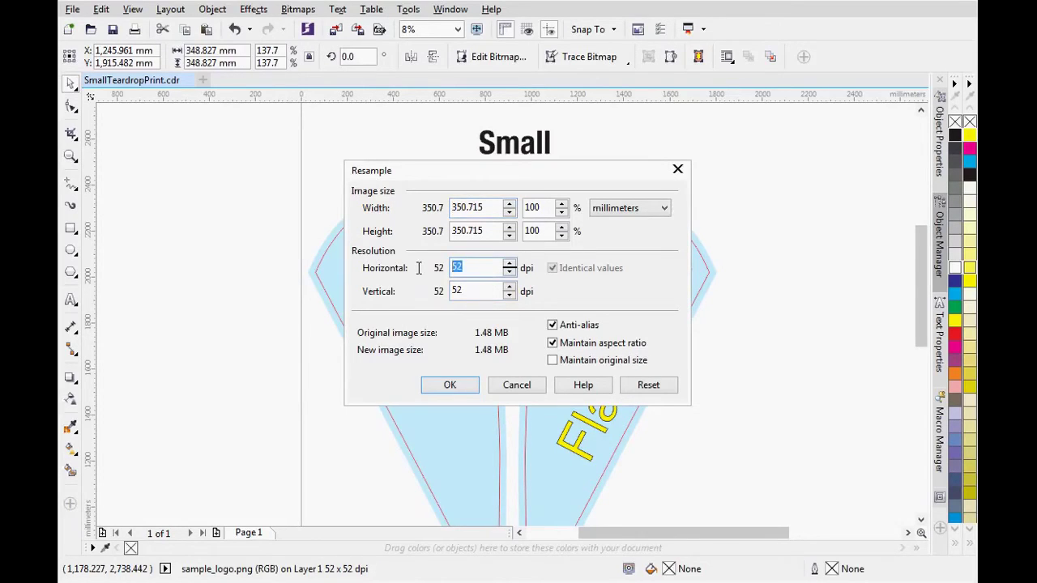
type("100")
left_click(450, 386)
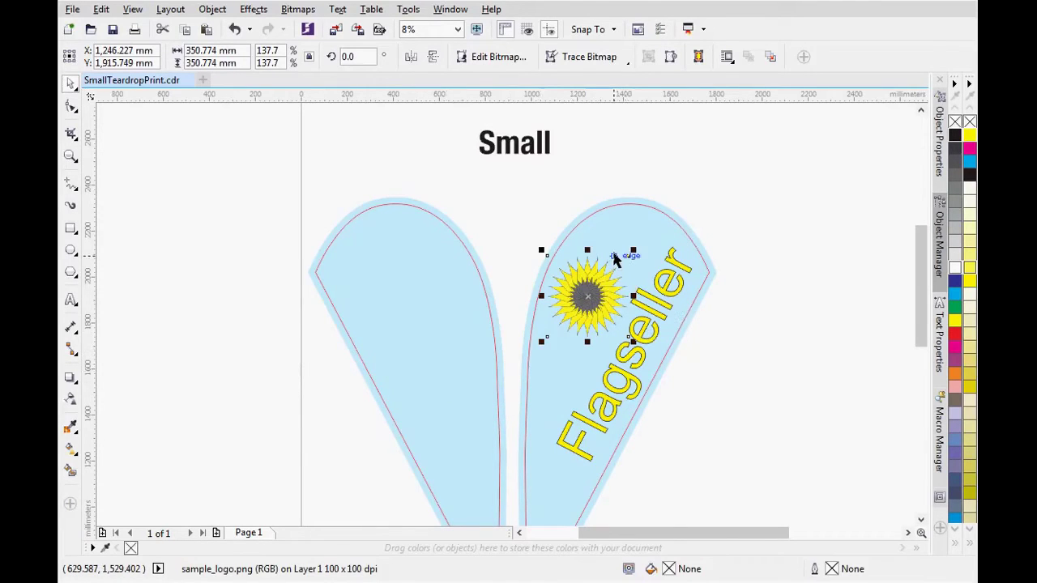
left_click(588, 54)
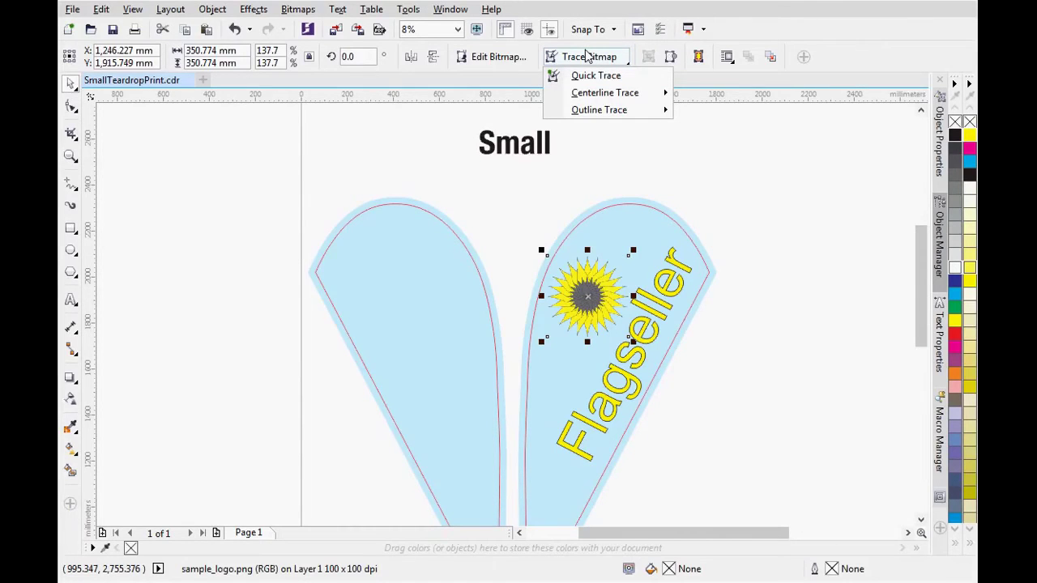
left_click(714, 175)
key("Tab")
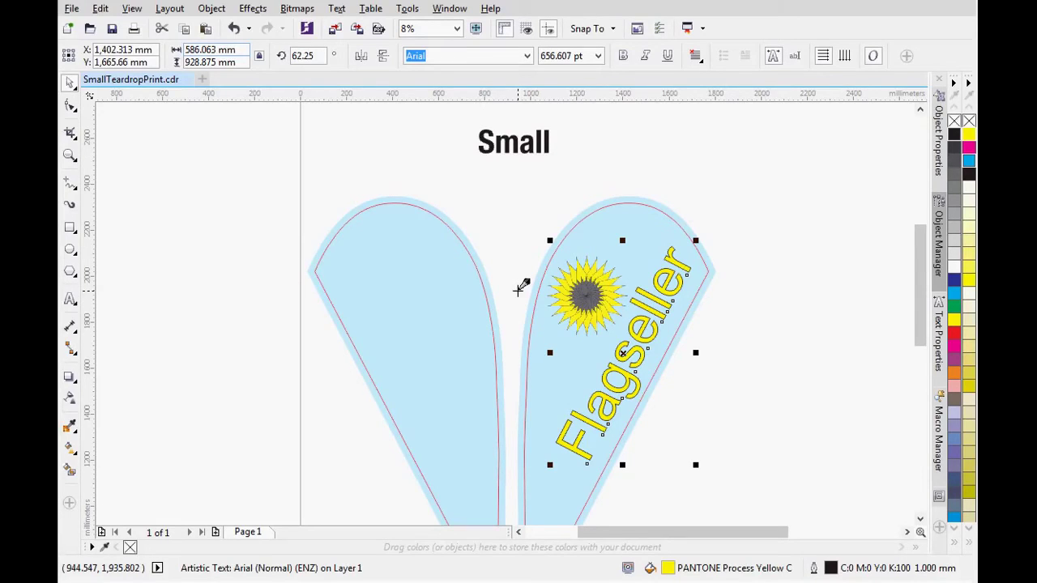
Step: Use Find and Replace to replace the fill colour model with CMYK on all objects, then close the window
left_click(100, 12)
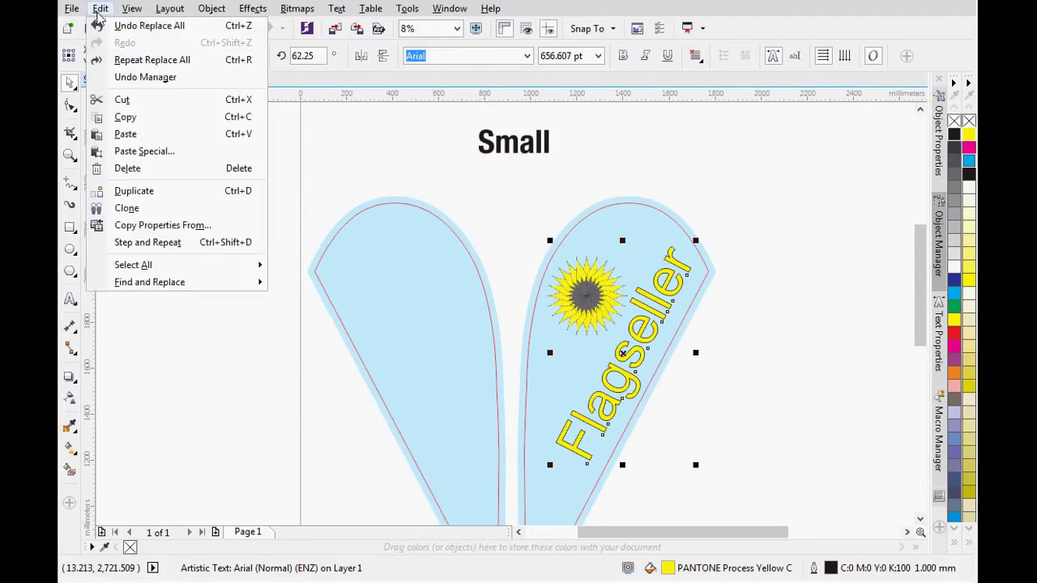
mouse_move(184, 284)
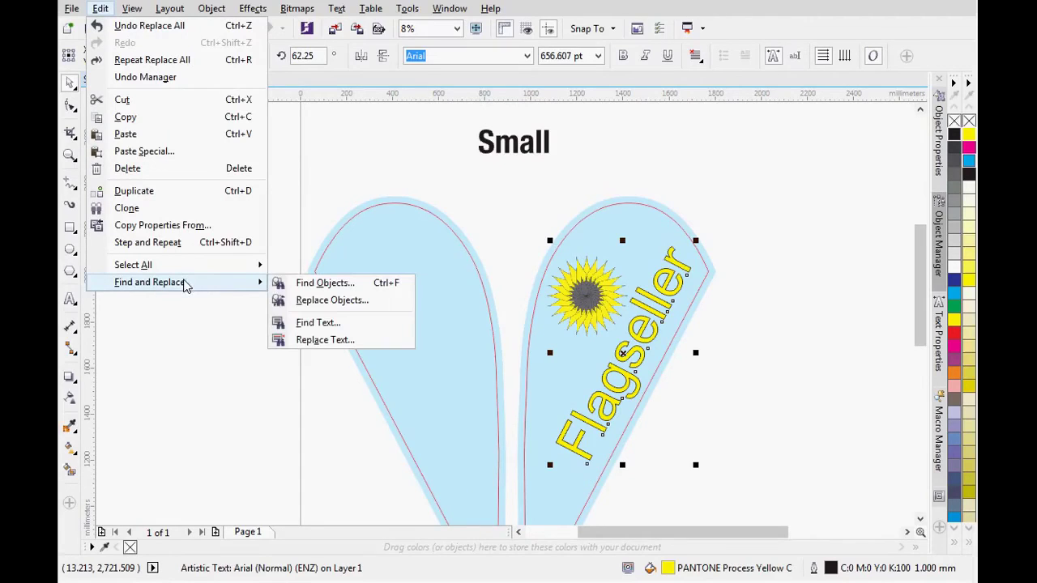
left_click(298, 302)
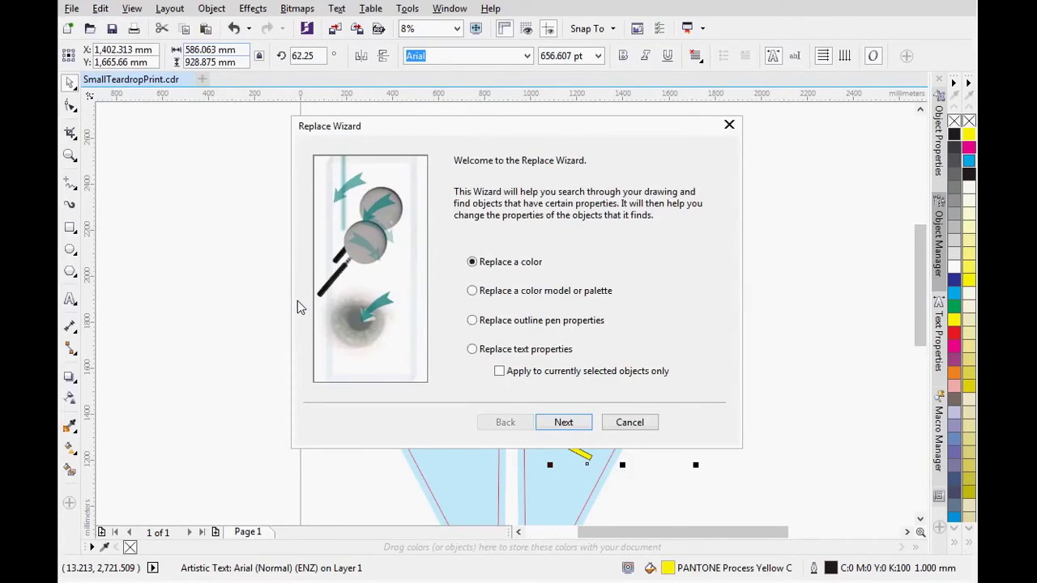
left_click(500, 294)
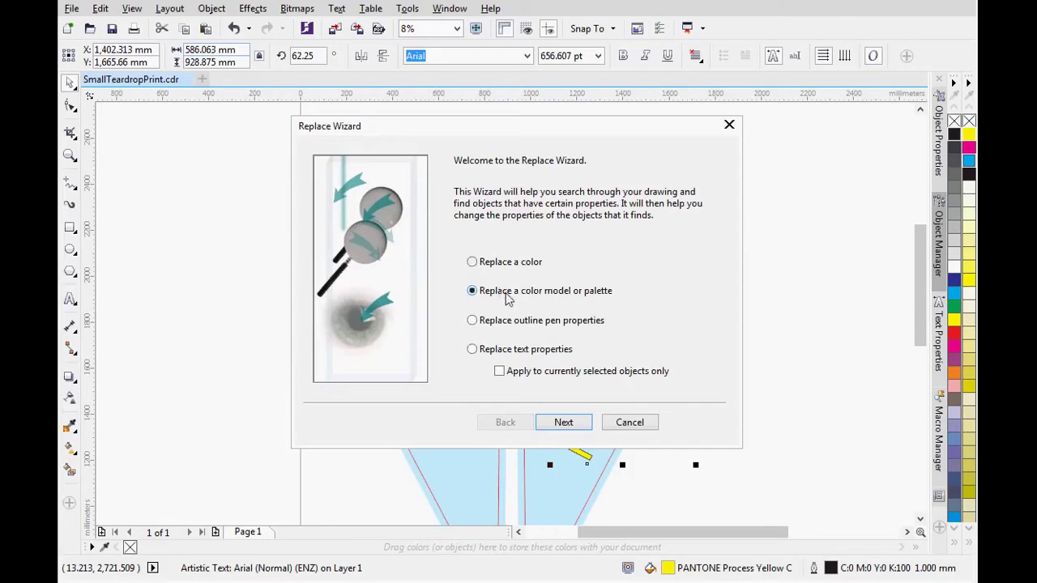
left_click(564, 422)
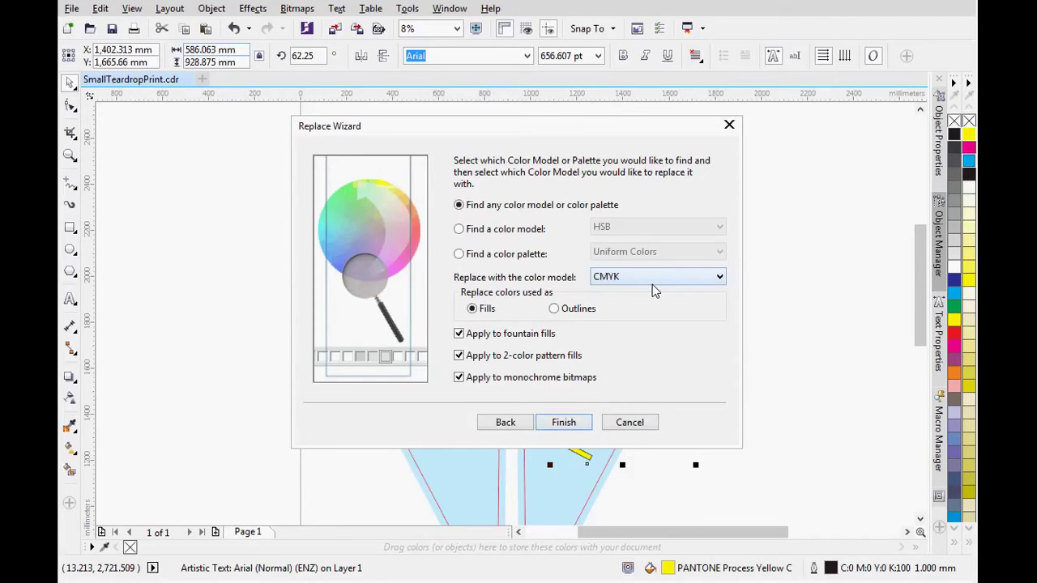
left_click(585, 423)
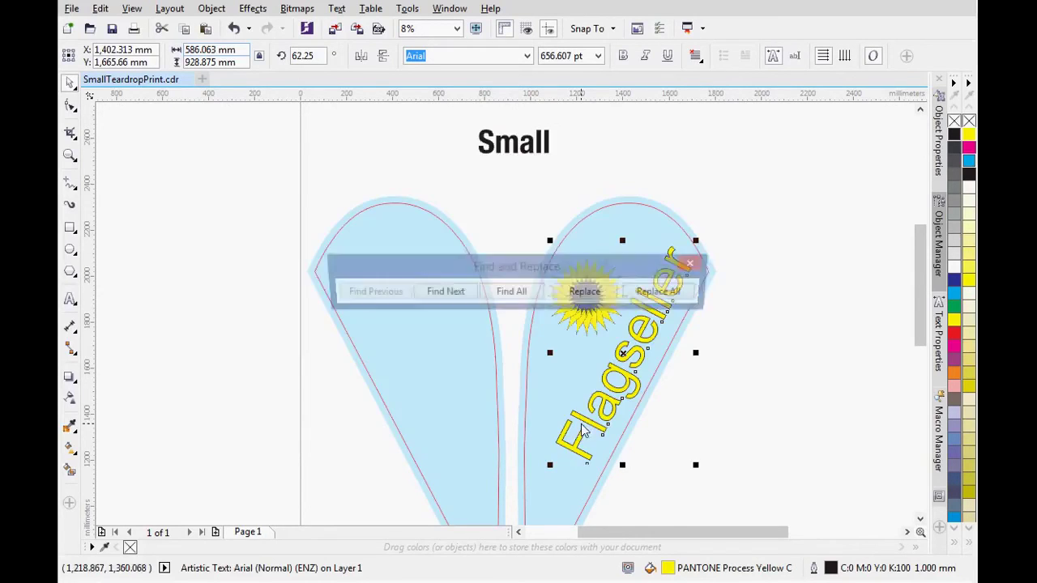
left_click(664, 293)
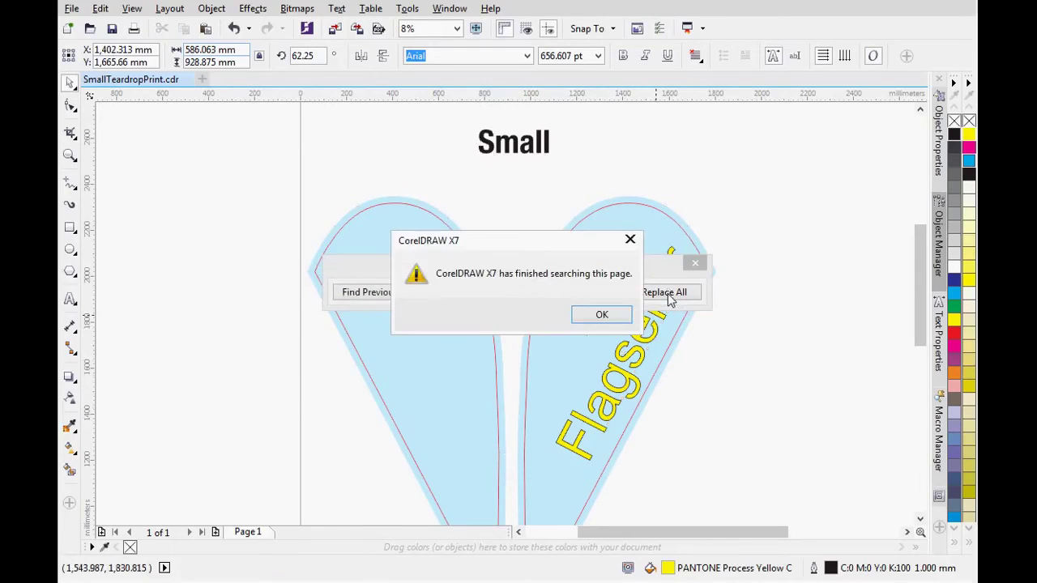
left_click(617, 321)
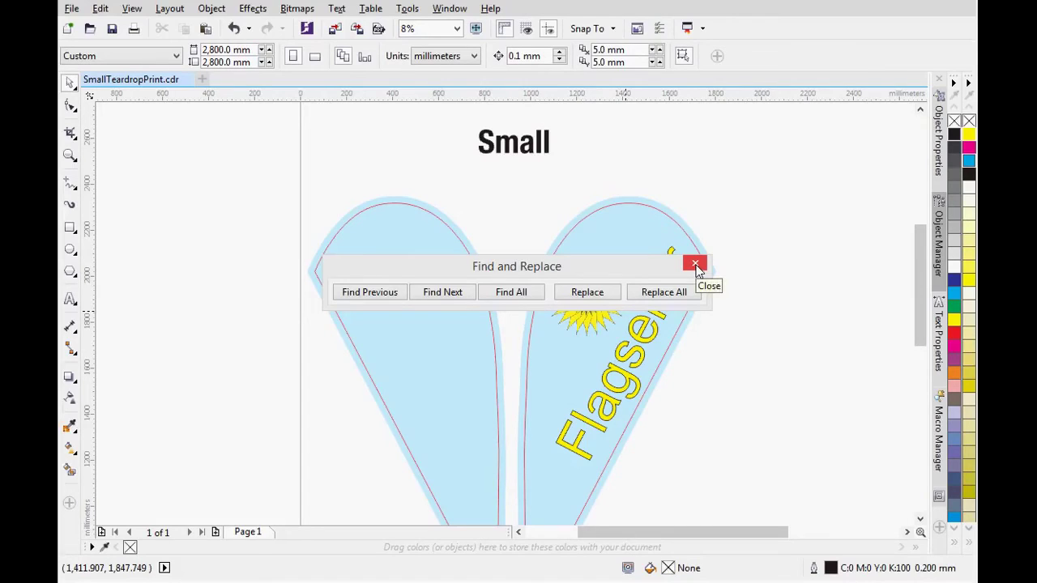
left_click(696, 265)
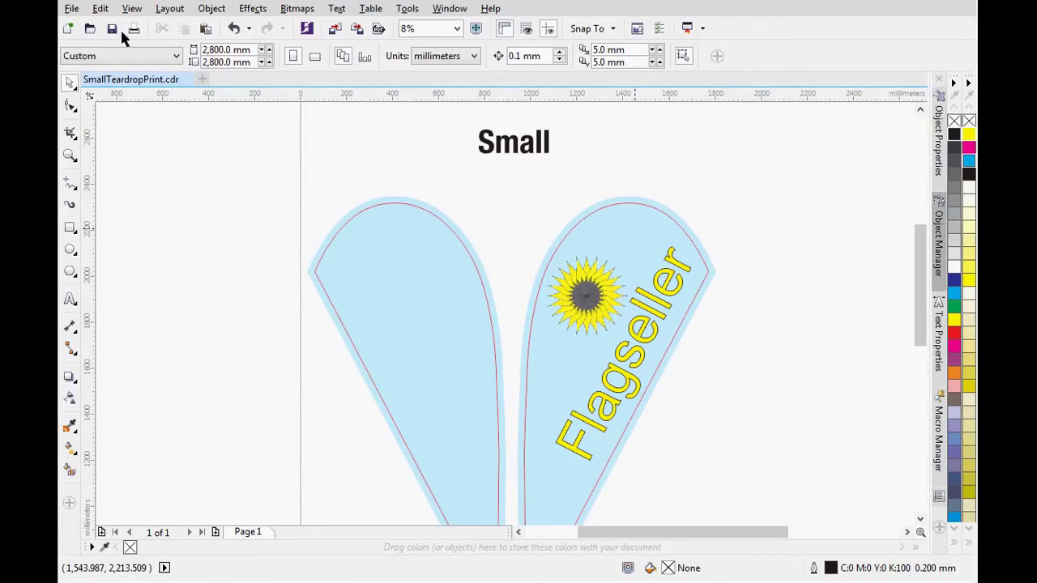
Step: Select all text objects and convert the Flagseller text to curves
left_click(102, 11)
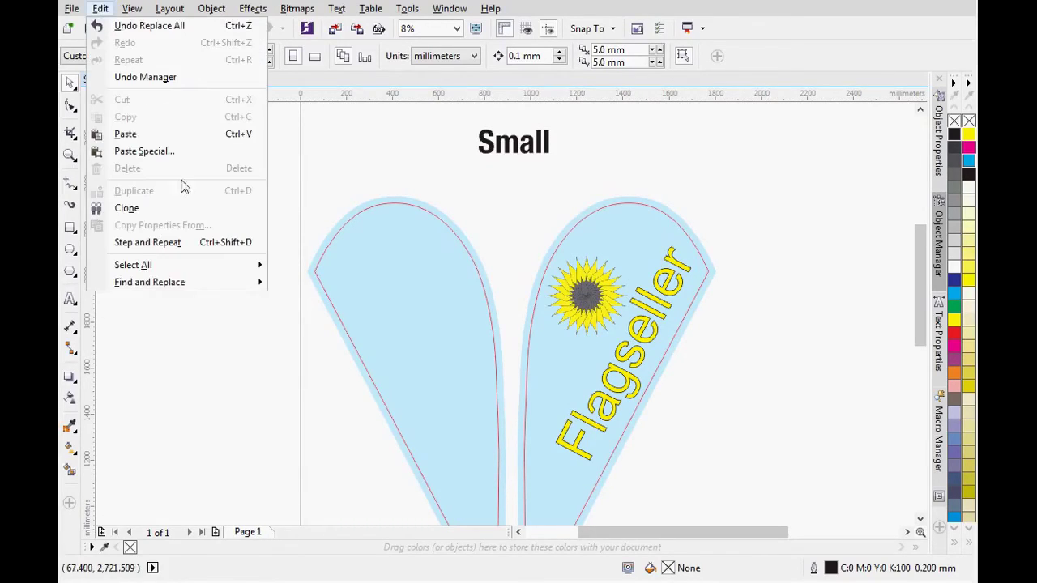
mouse_move(206, 269)
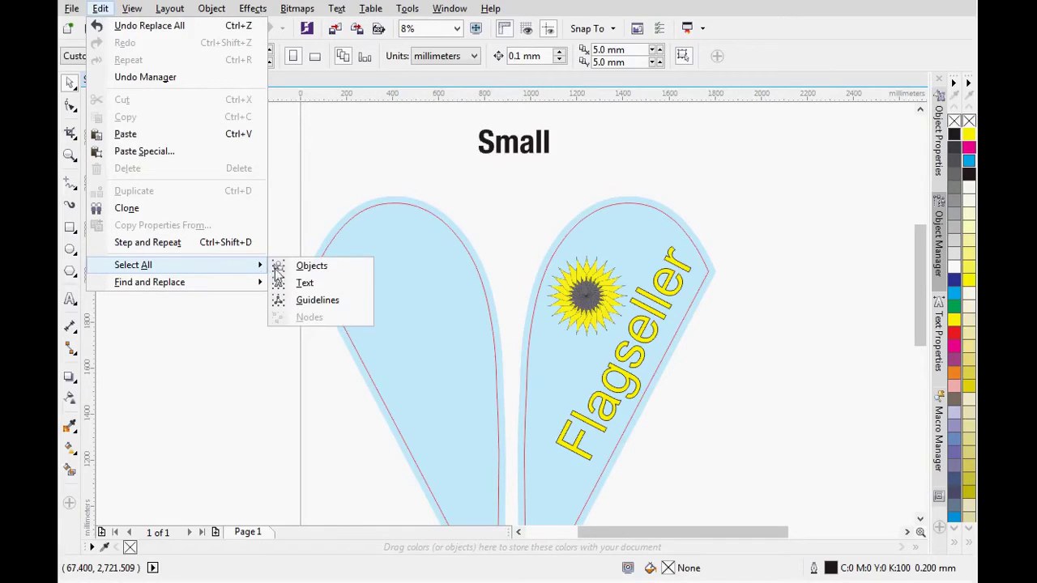
left_click(303, 285)
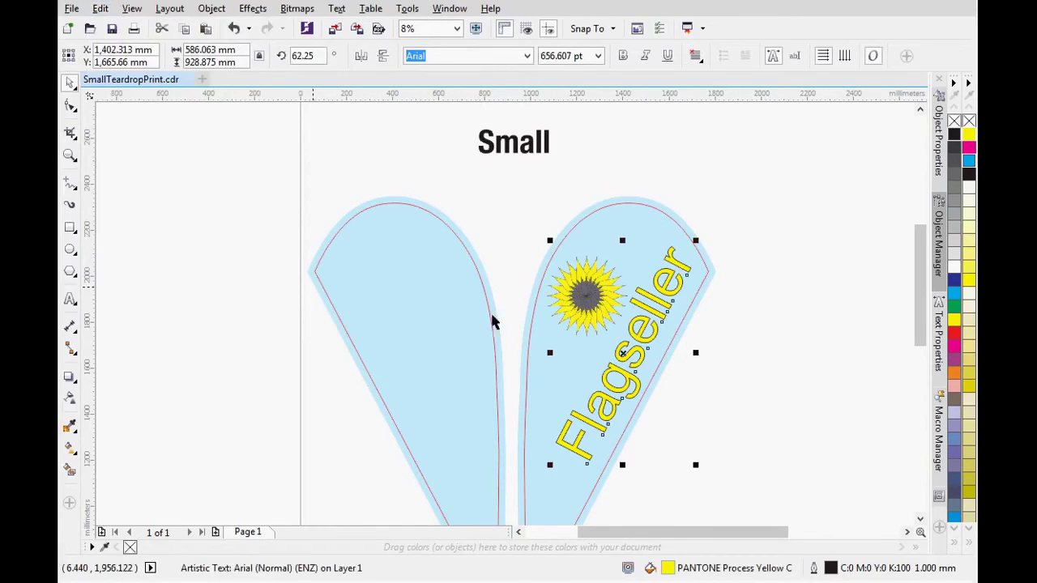
right_click(640, 342)
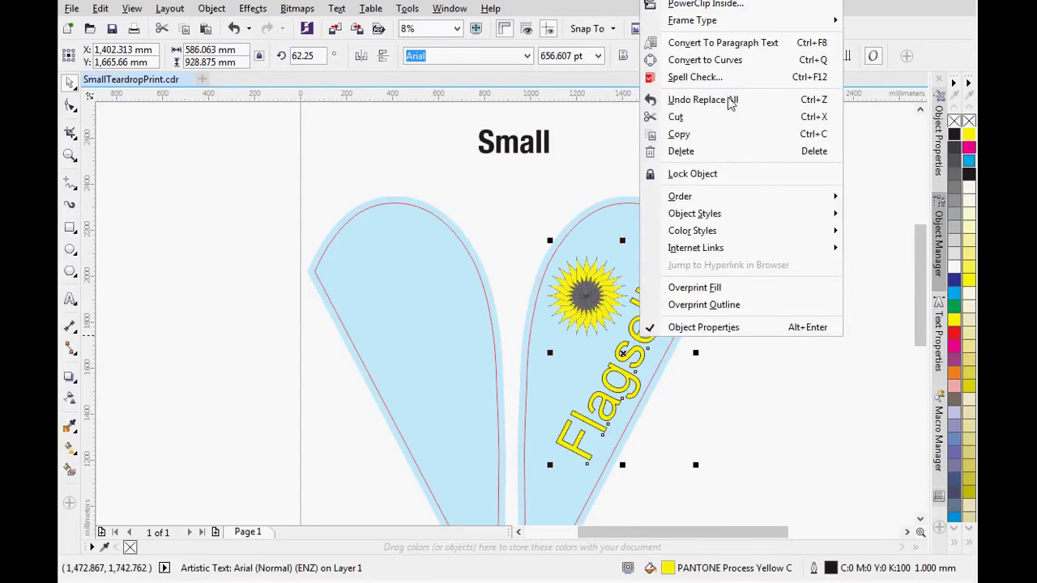
left_click(705, 60)
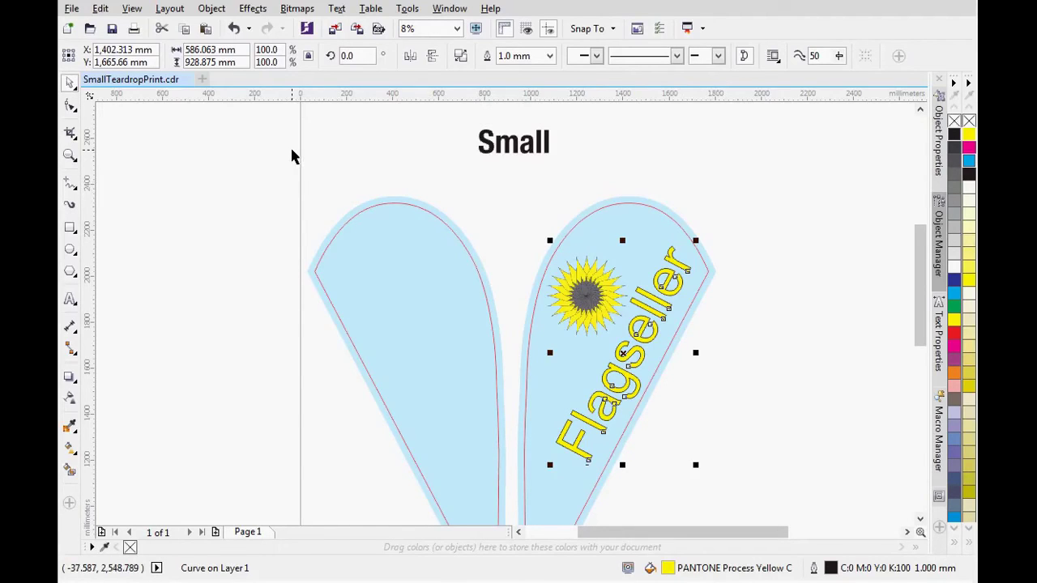
Step: Start Save As for SmallTeardropPrint.pdf with PDF - Adobe Portable Document Format as the file type
left_click(71, 9)
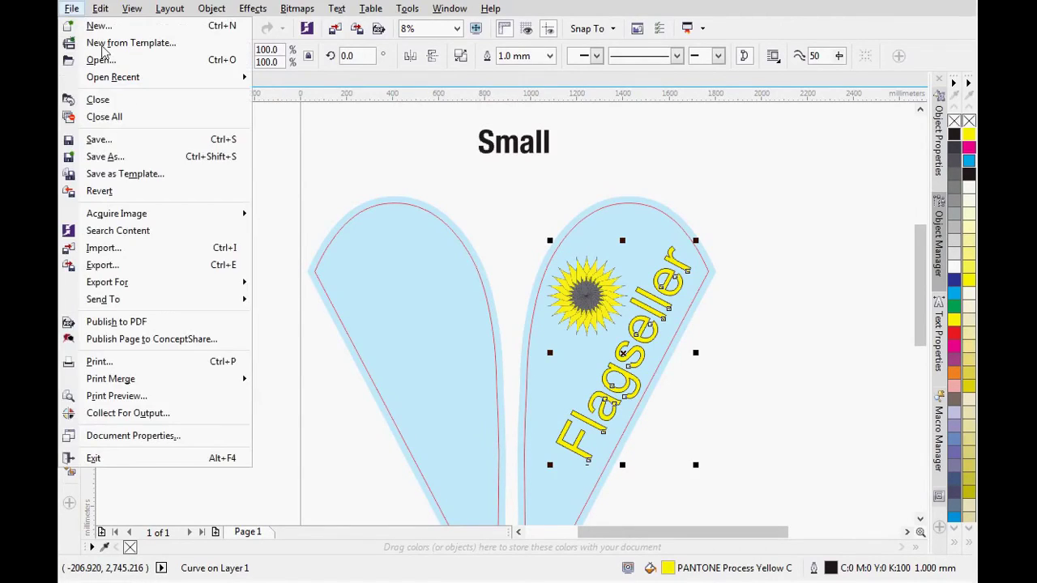
left_click(119, 156)
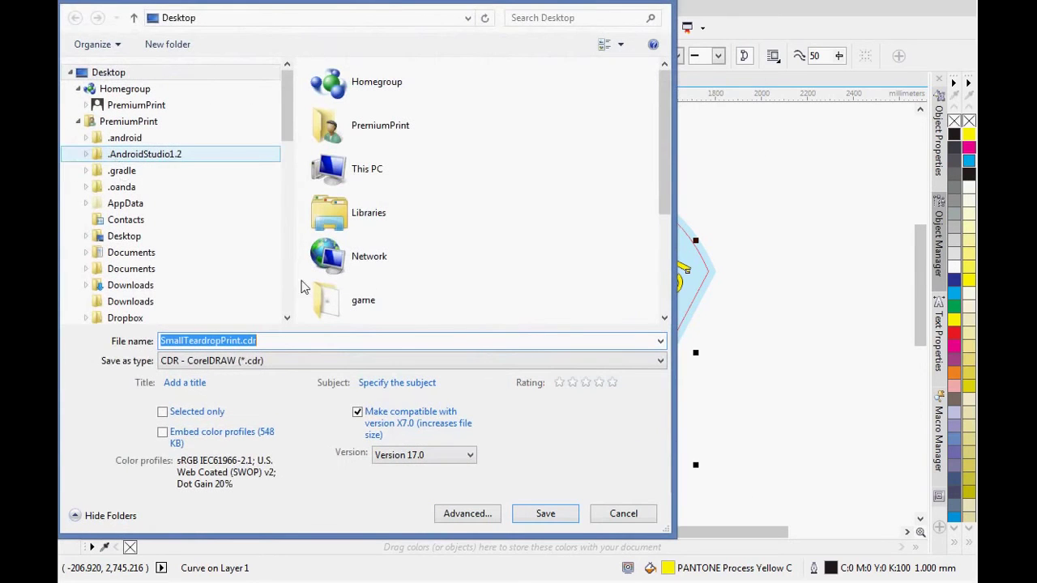
left_click(334, 362)
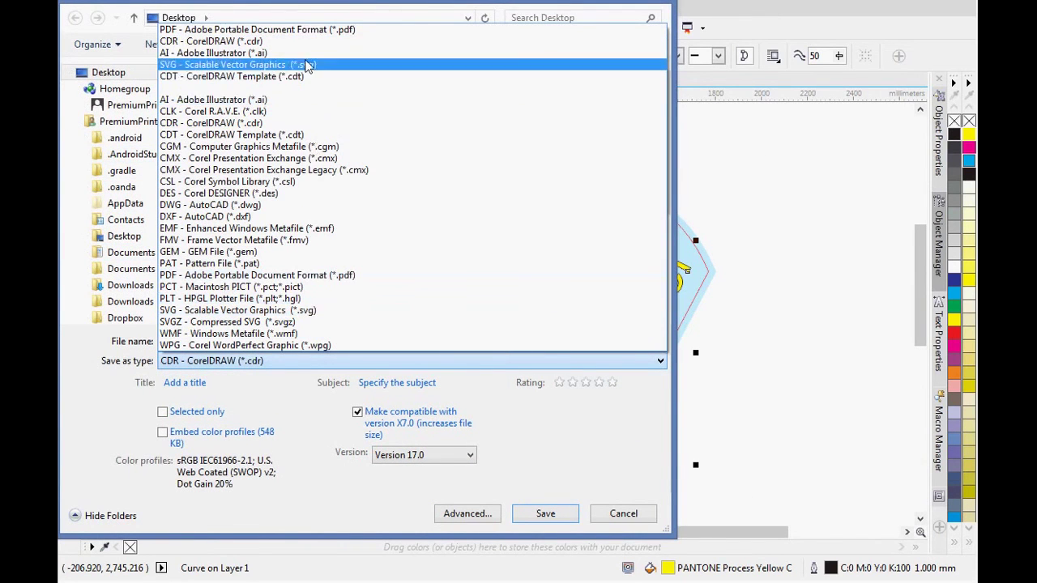
left_click(327, 30)
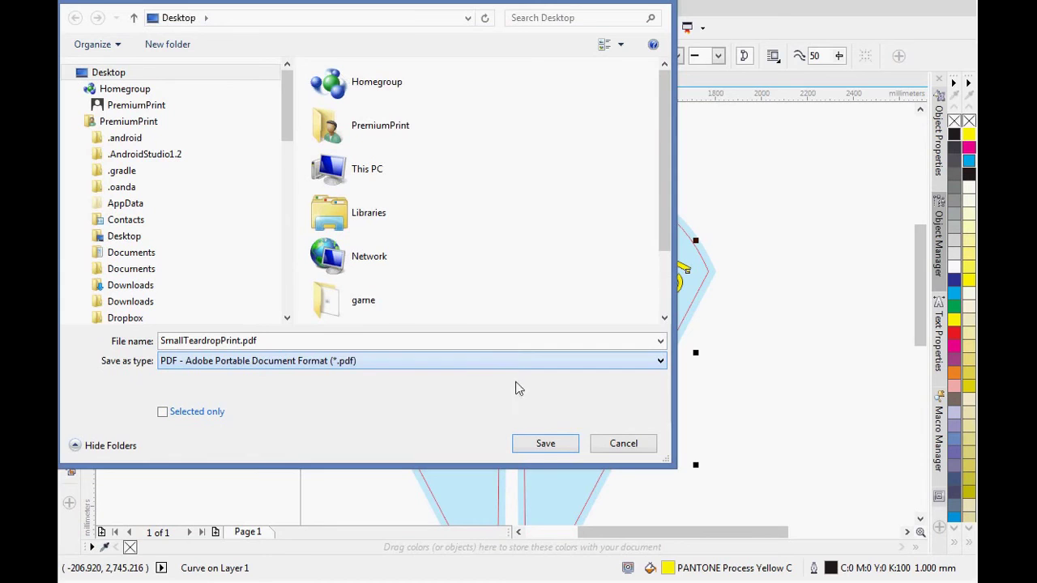